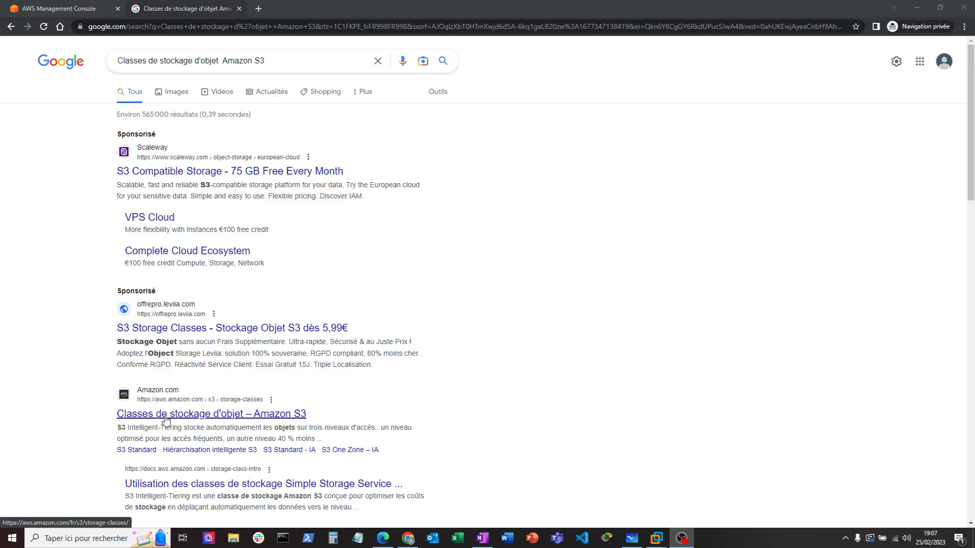
Open the AWS page on Amazon S3 object storage classes from the search results and read its overview.
click(198, 418)
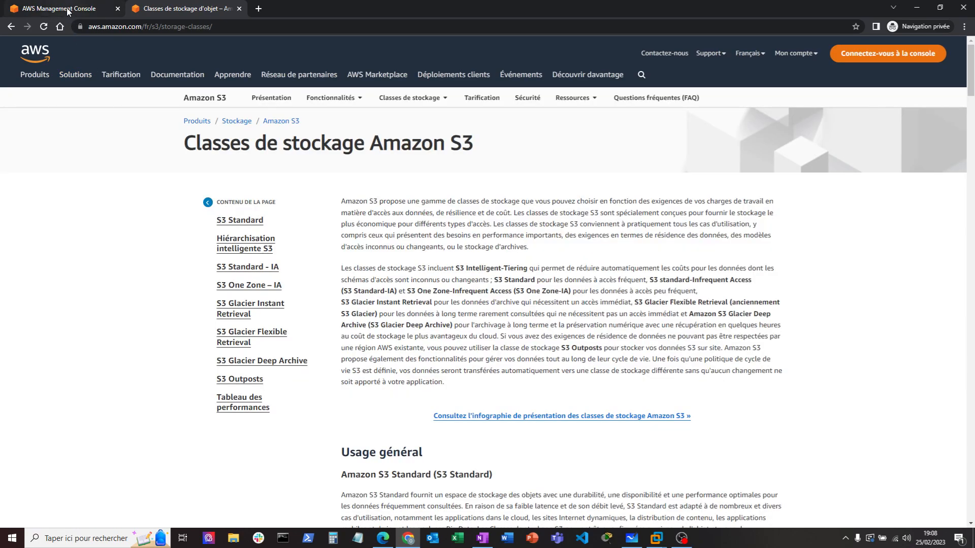
Switch to the AWS Management Console, search for s3, mark the S3 service as a favourite and open it.
click(67, 11)
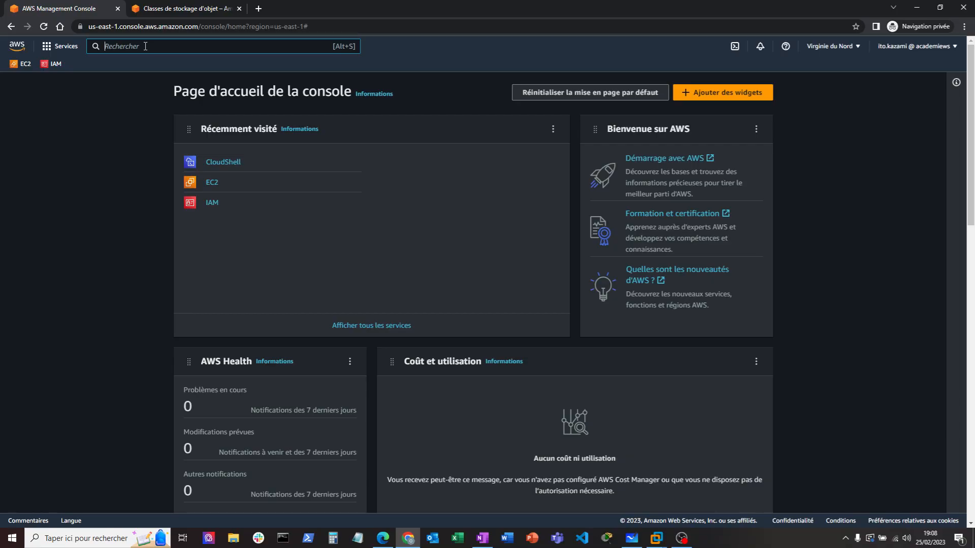
text(s3)
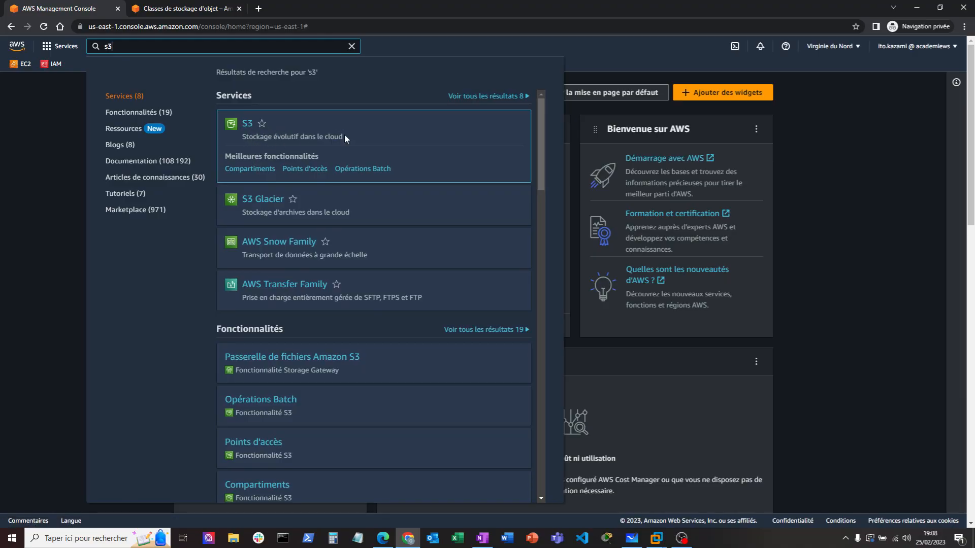
click(264, 125)
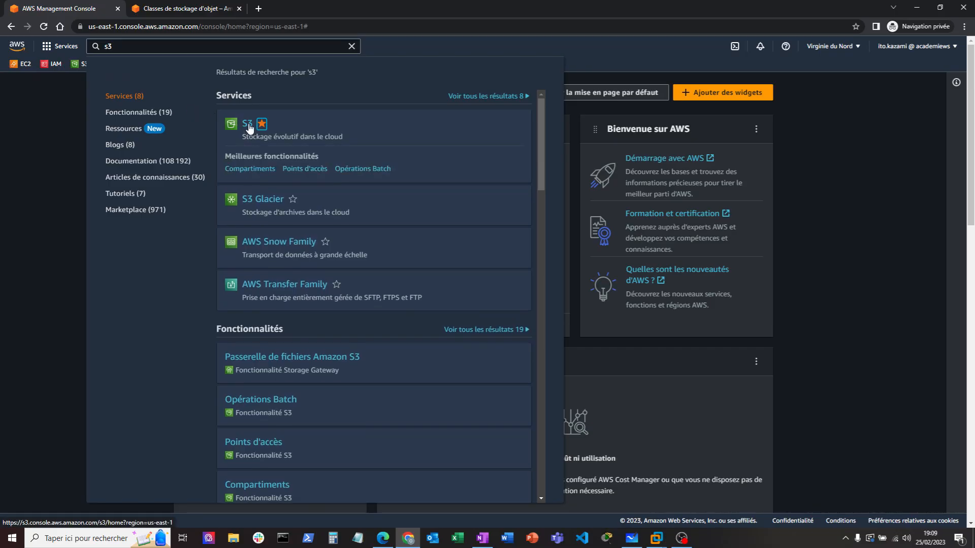
click(249, 127)
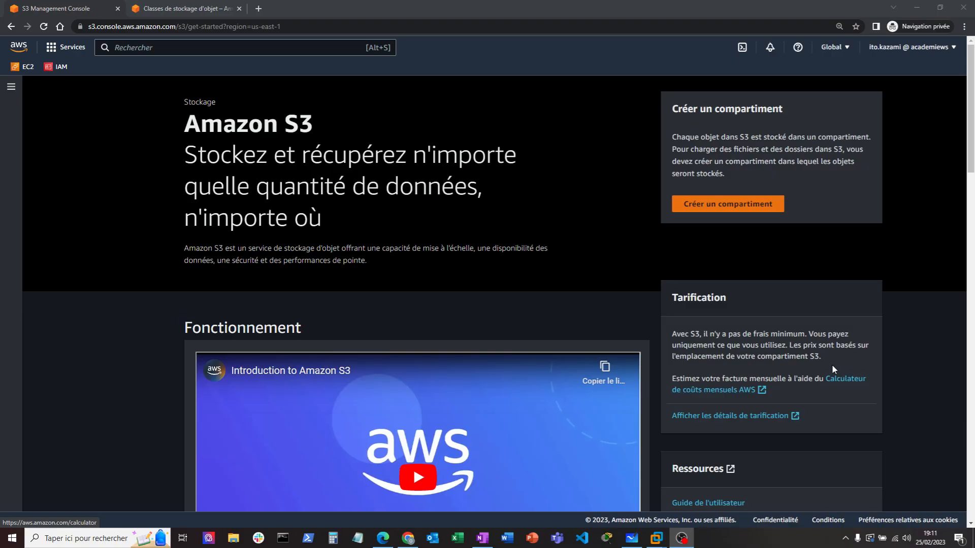
Start creating an S3 bucket and name it lebucket69.
click(731, 205)
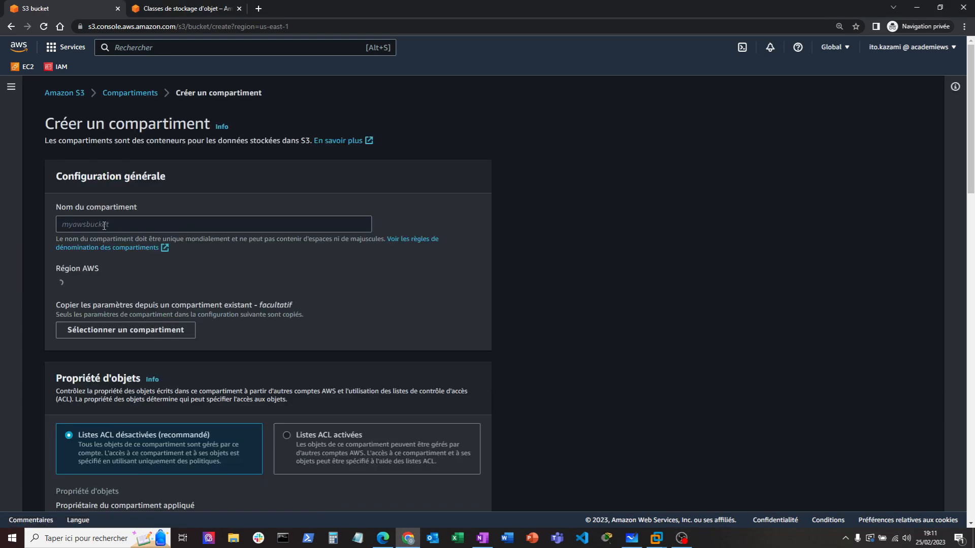
click(103, 224)
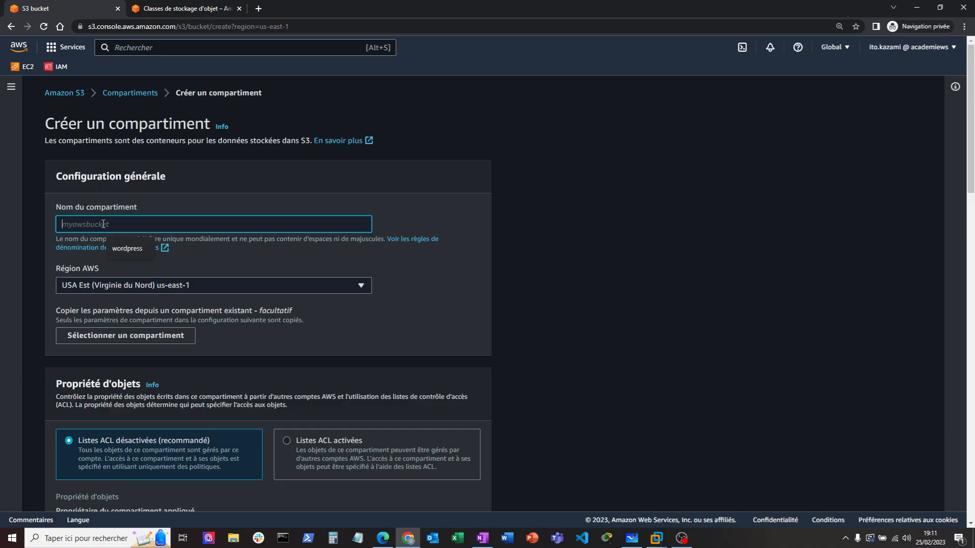
text(leb)
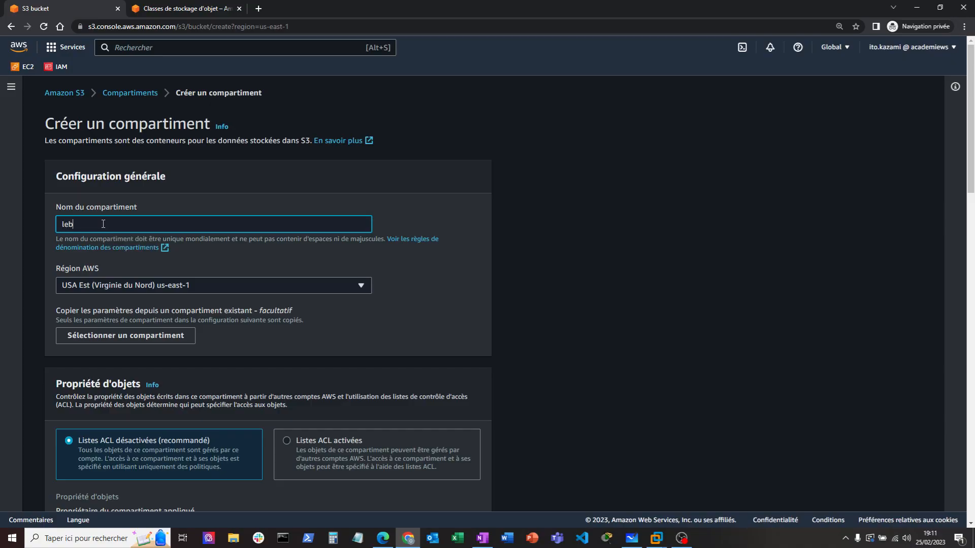
text(ucket)
text(69)
click(447, 306)
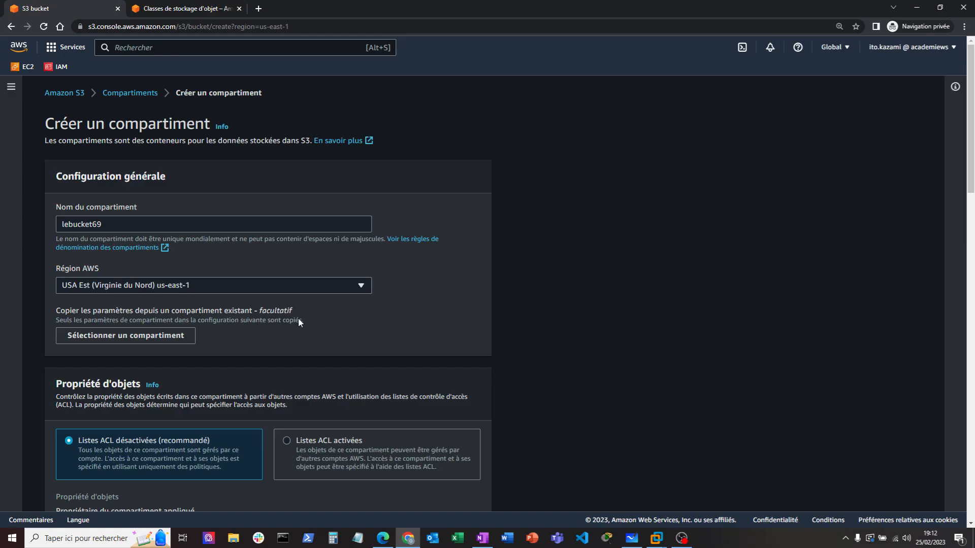
Add a tag to the new bucket with the key "stockage" and the value "donnéeacdemie".
scroll(267, 324, down, 2)
scroll(260, 297, down, 2)
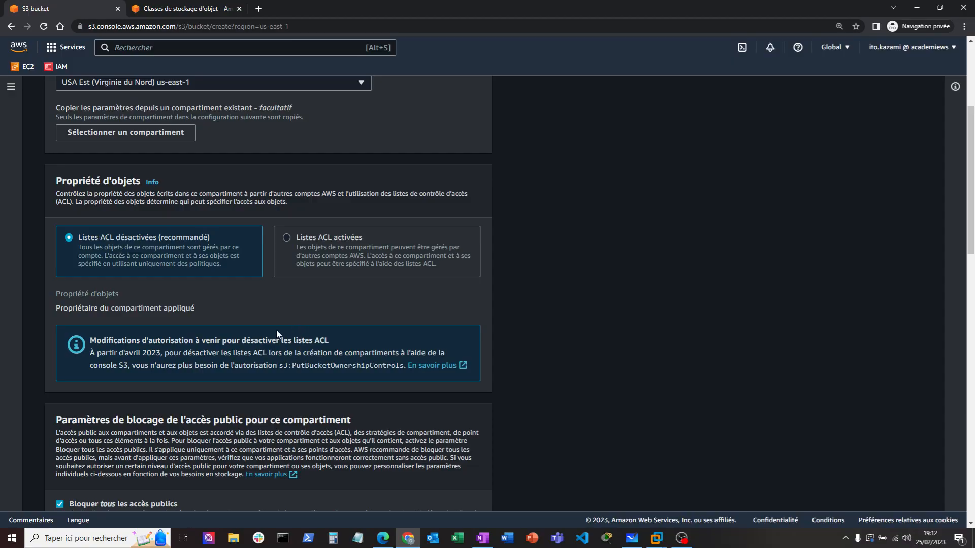
scroll(277, 338, down, 5)
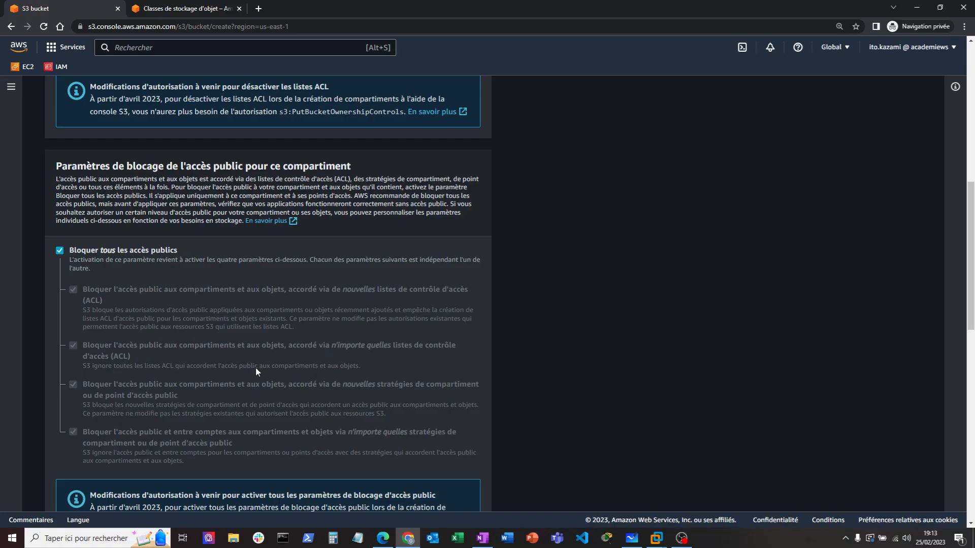
scroll(255, 367, down, 6)
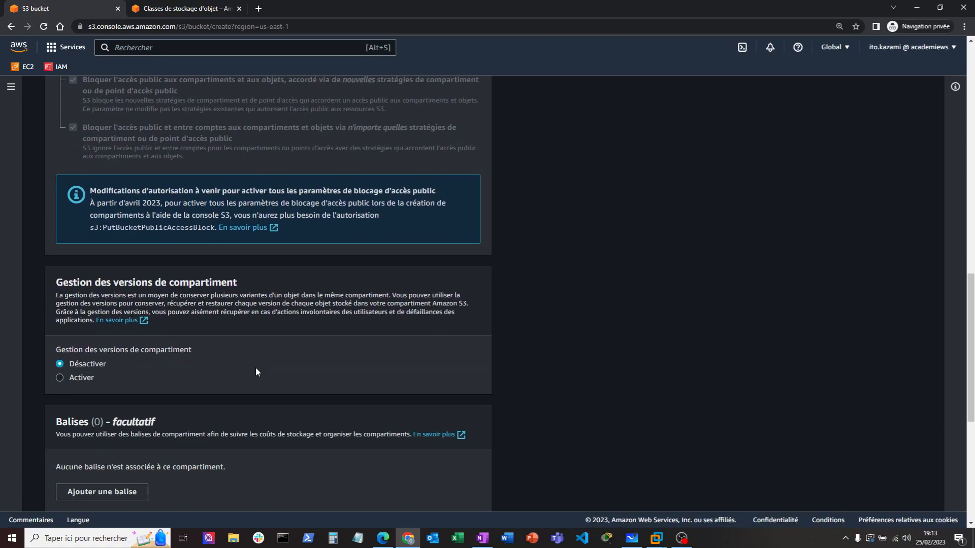
scroll(255, 368, down, 2)
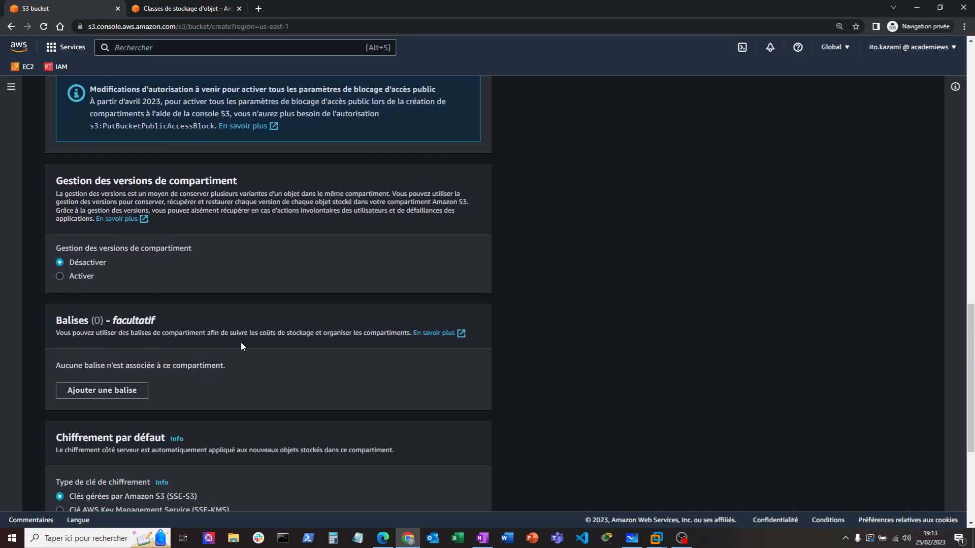
scroll(241, 343, down, 2)
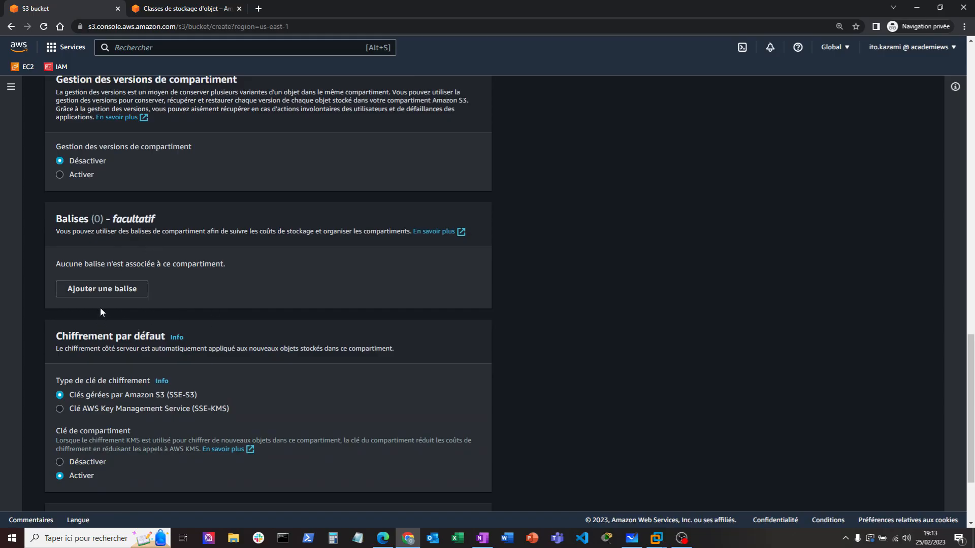
click(108, 292)
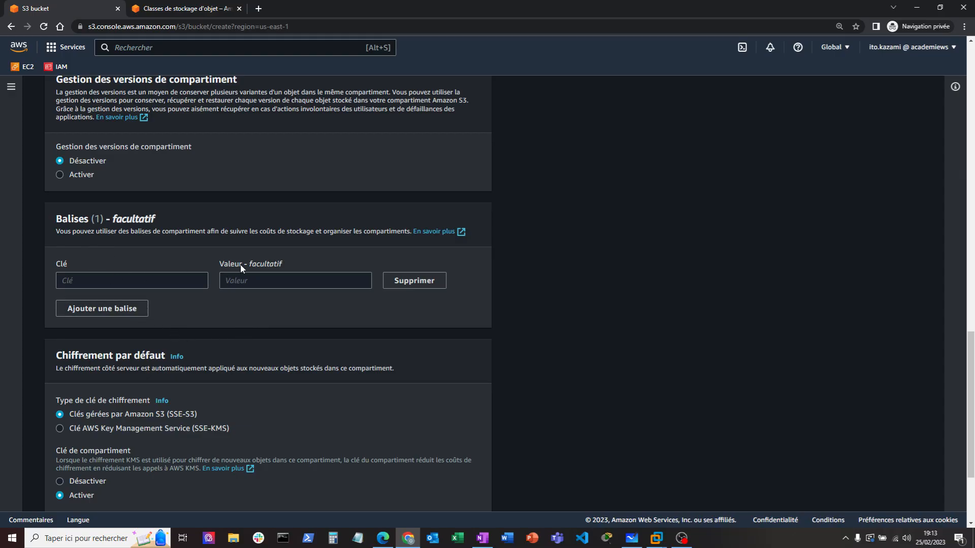
click(162, 279)
text(stockage)
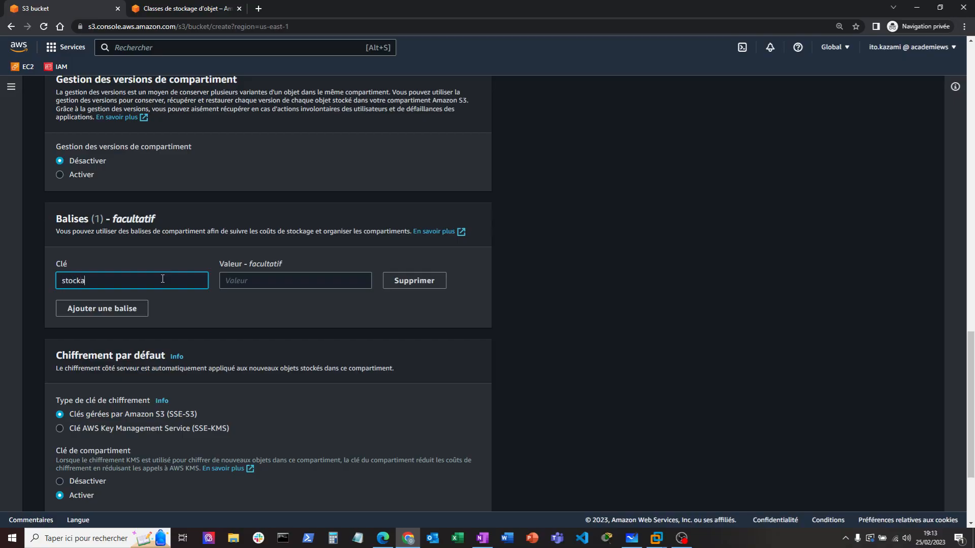
click(269, 281)
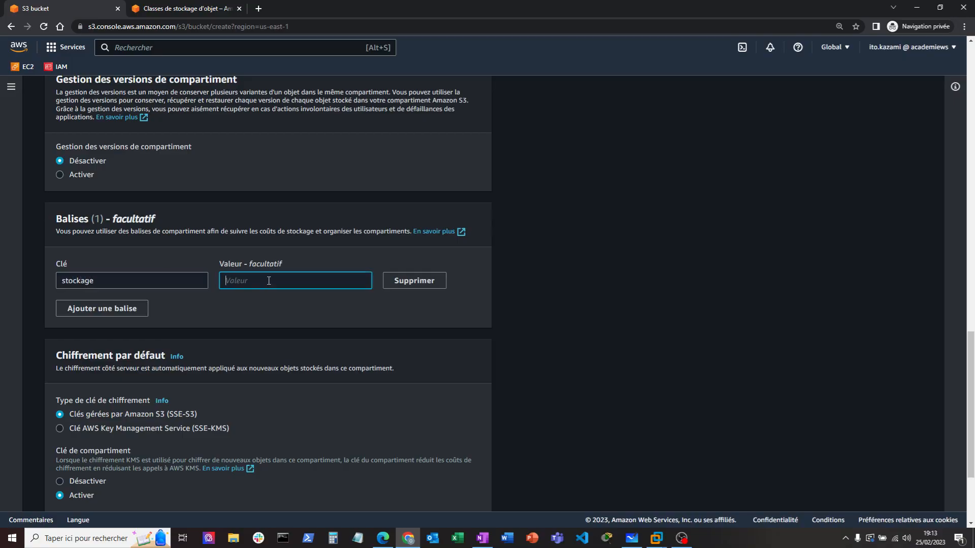
text(donnéeacdemie)
Create the bucket with the default encryption settings and dismiss the success notification.
scroll(281, 334, down, 3)
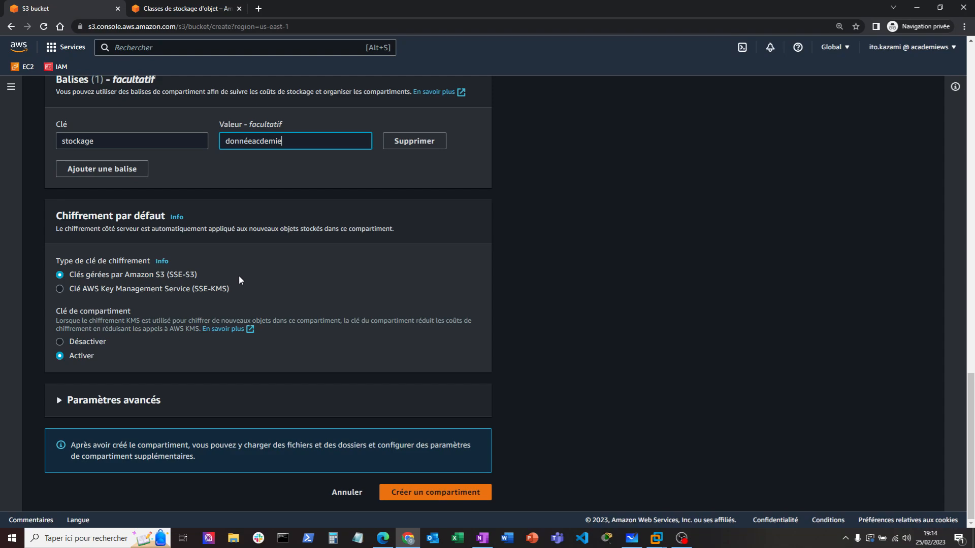
click(434, 494)
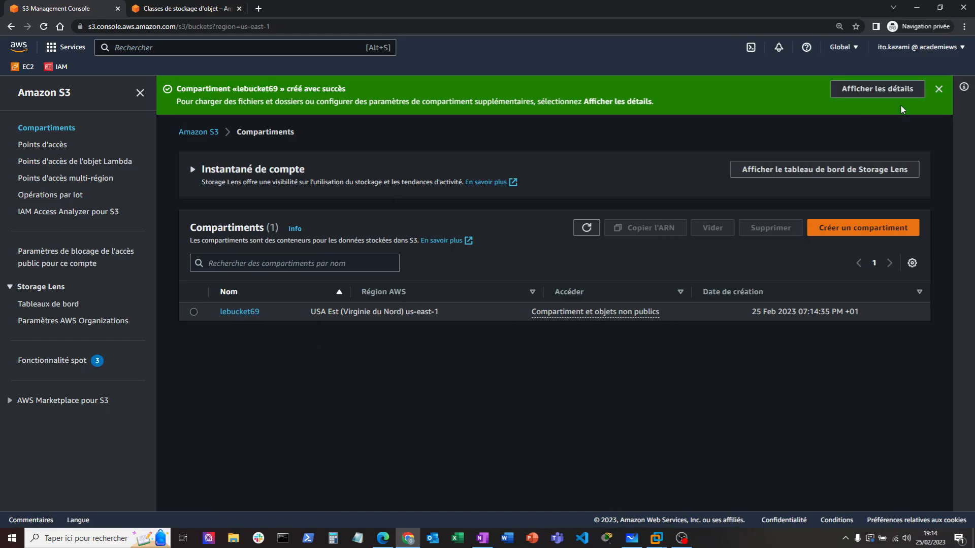
click(939, 90)
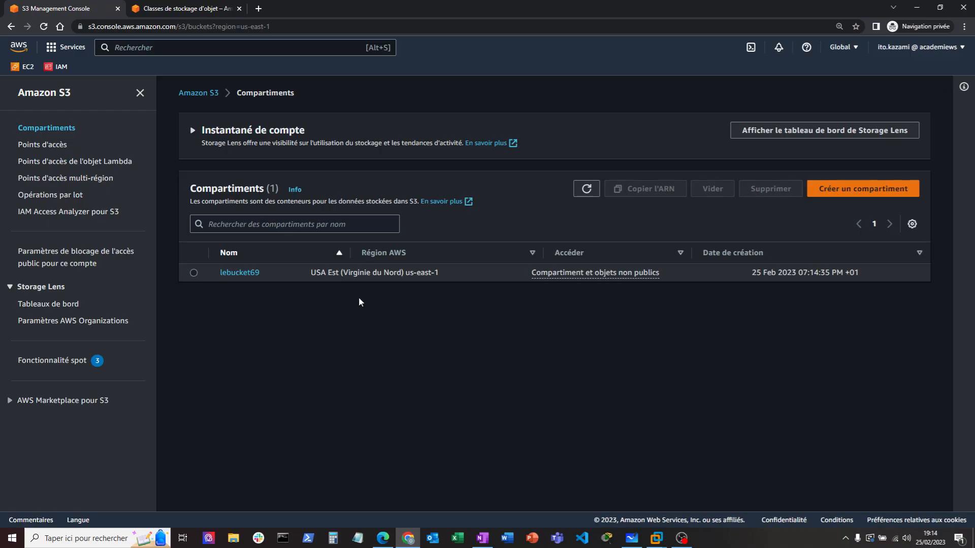
In lebucket69, add télécharger.png, putty-64bit-0.78-installer.msi, Tftpd64-4.64-setup.exe and GNS3-2.2.21-all-in-one (1).exe from Téléchargements to a new upload.
click(239, 273)
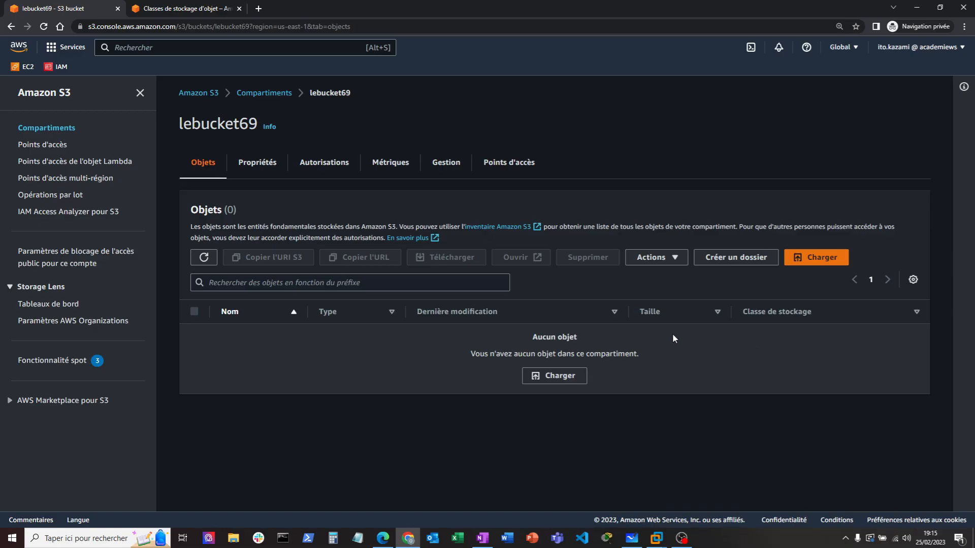
click(816, 258)
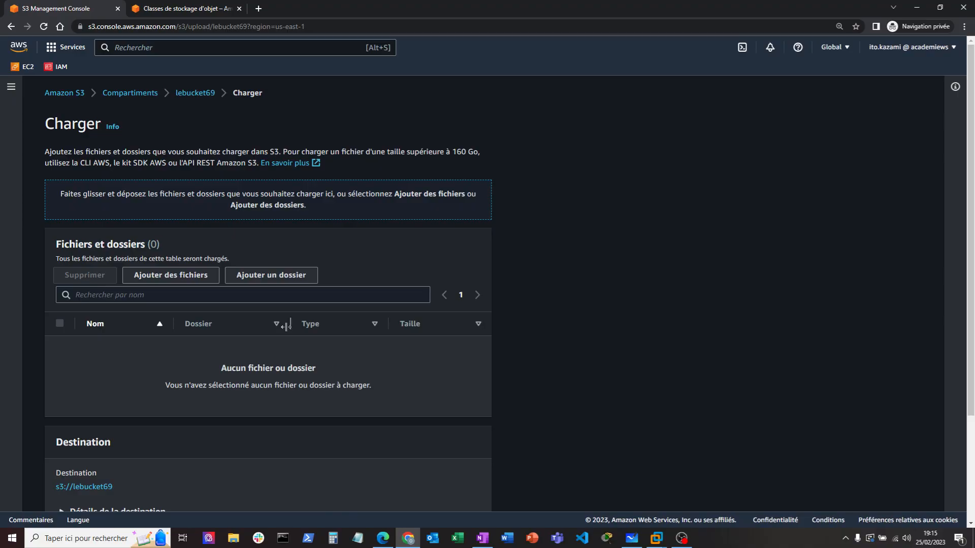
click(175, 274)
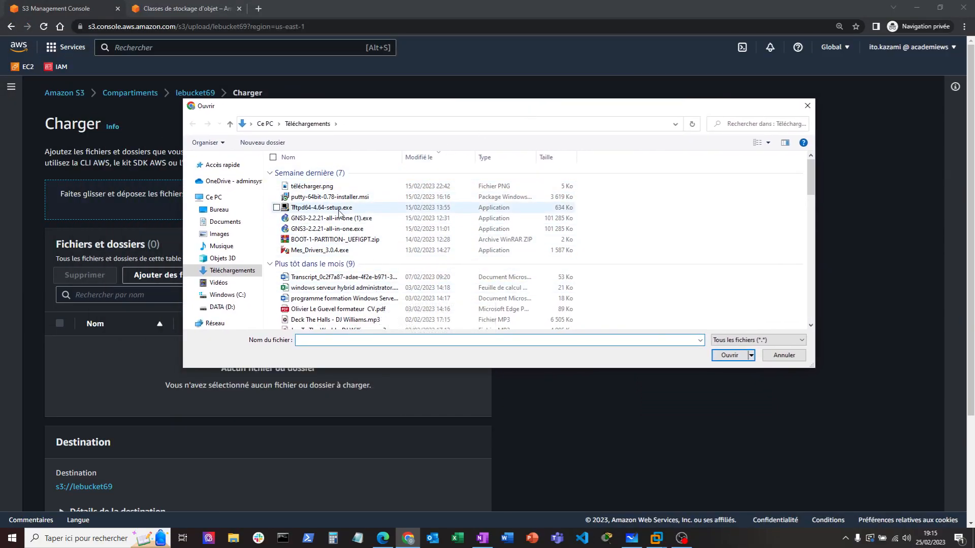
click(277, 186)
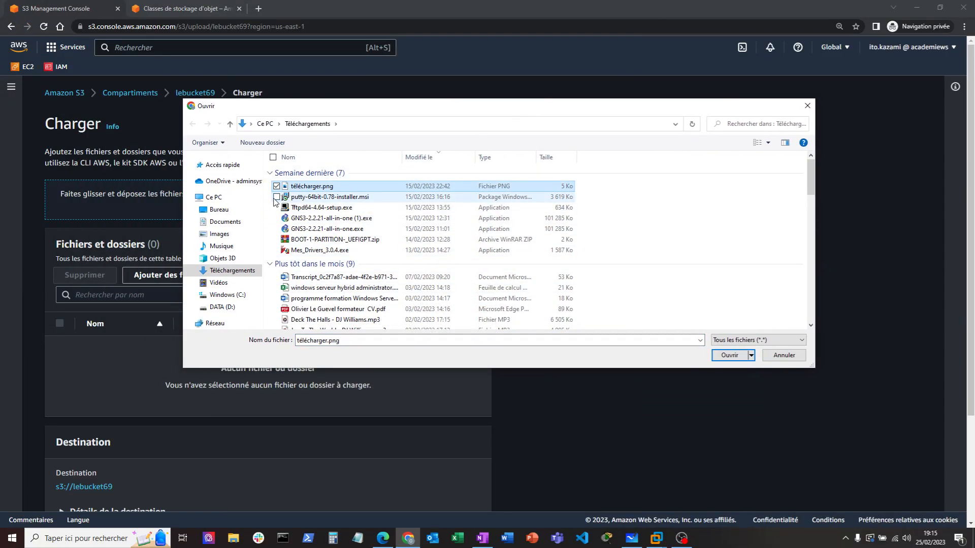
click(277, 197)
click(276, 208)
click(276, 219)
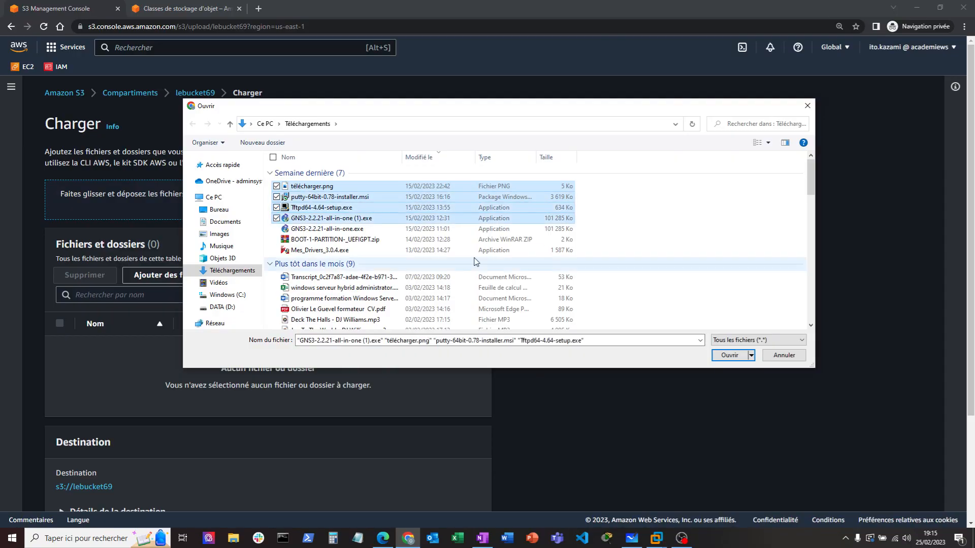
click(730, 355)
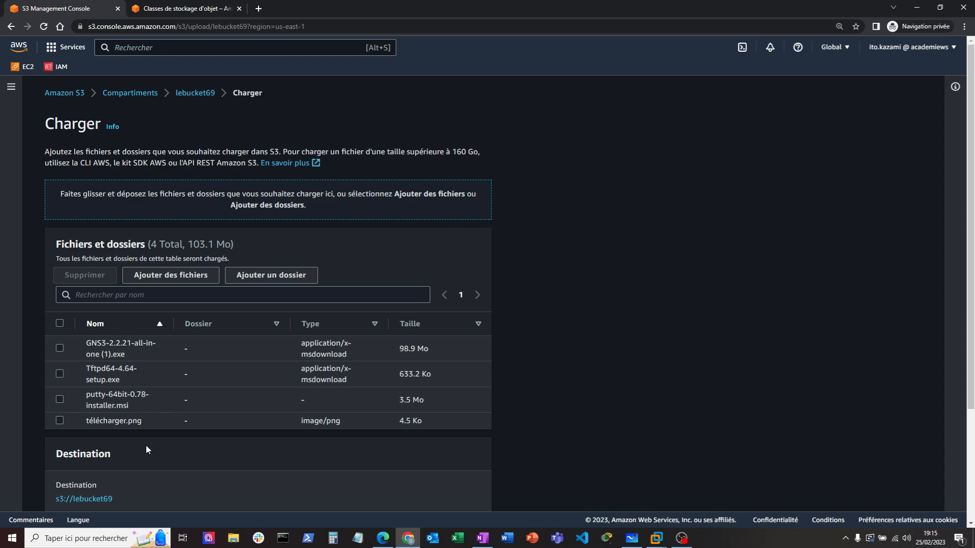
Upload the four added files to lebucket69 and close the upload status page once the transfer completes.
scroll(220, 455, down, 3)
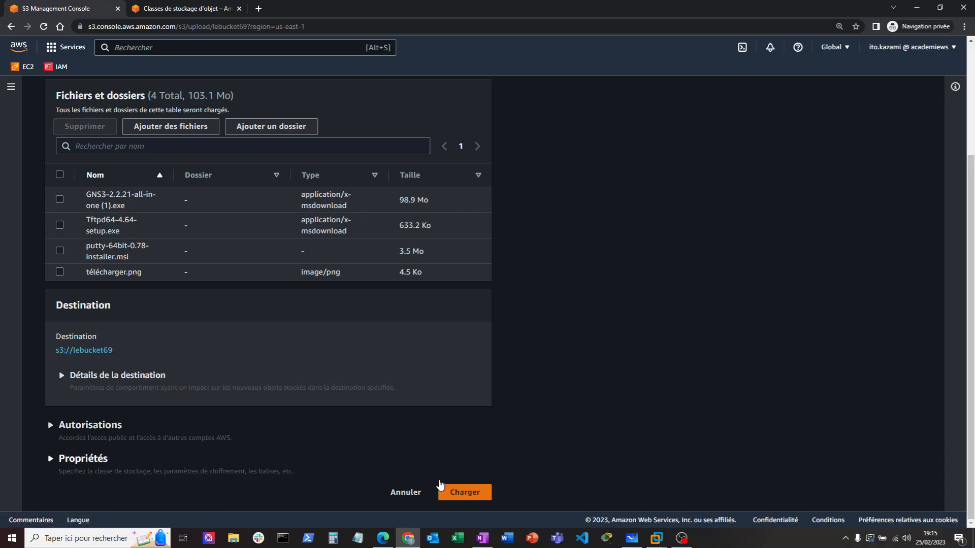
click(465, 494)
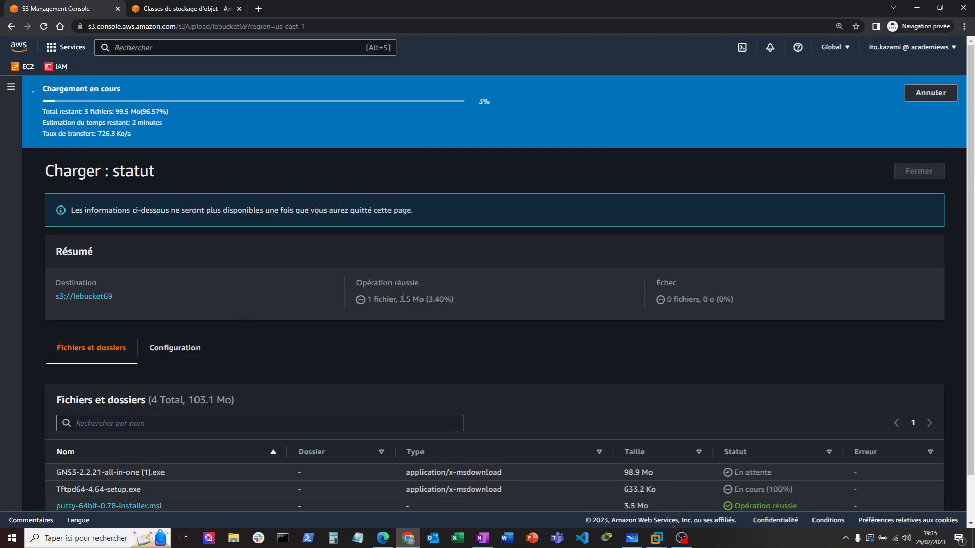
scroll(595, 402, down, 1)
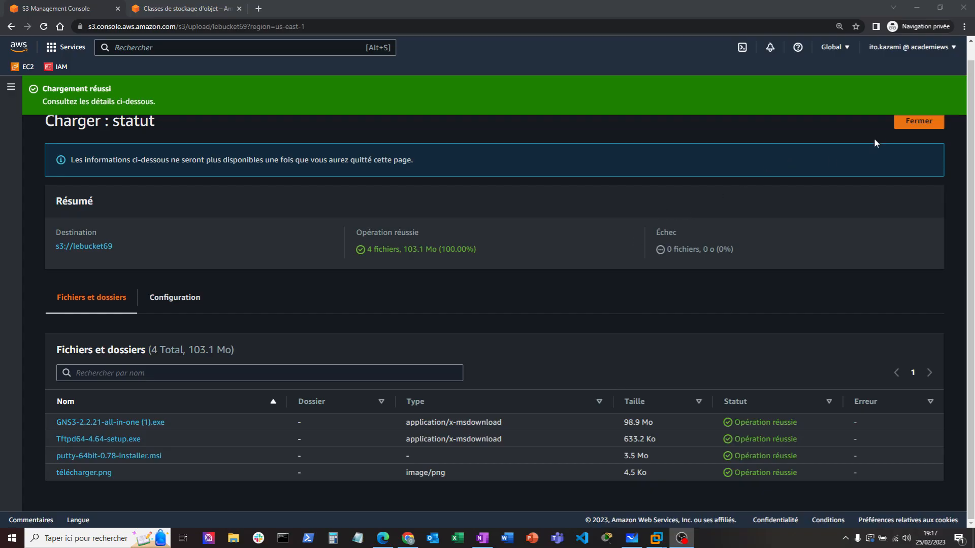
click(914, 121)
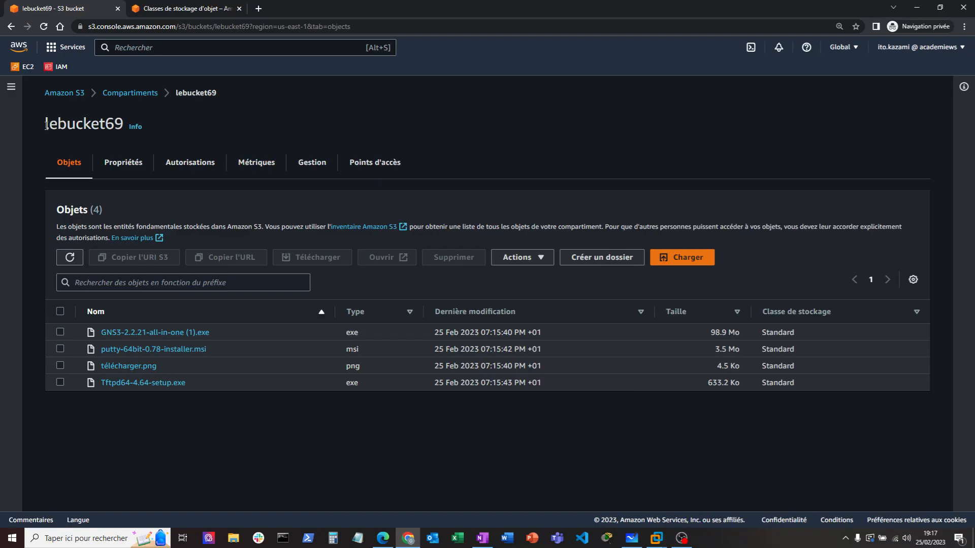
Download GNS3-2.2.21-all-in-one (1).exe from lebucket69.
drag(45, 124, 127, 125)
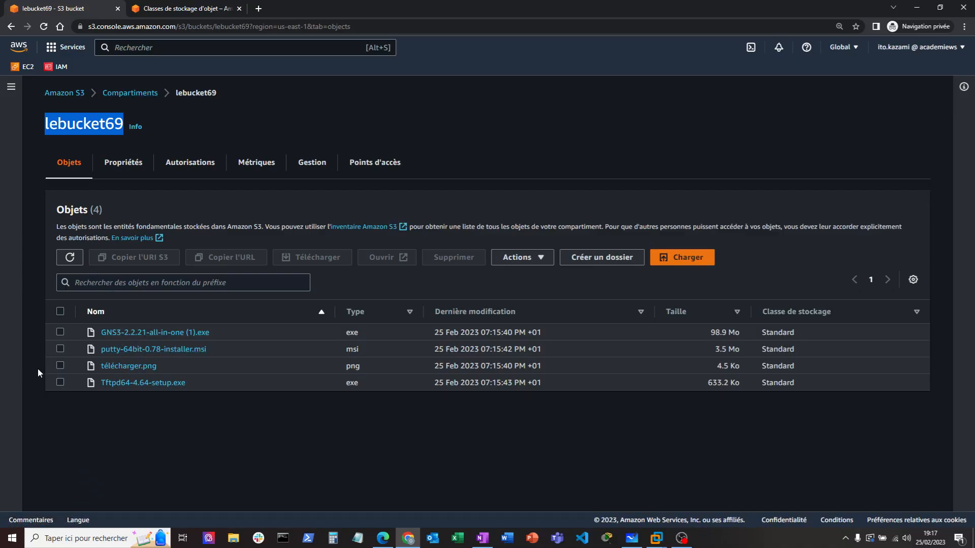
click(60, 332)
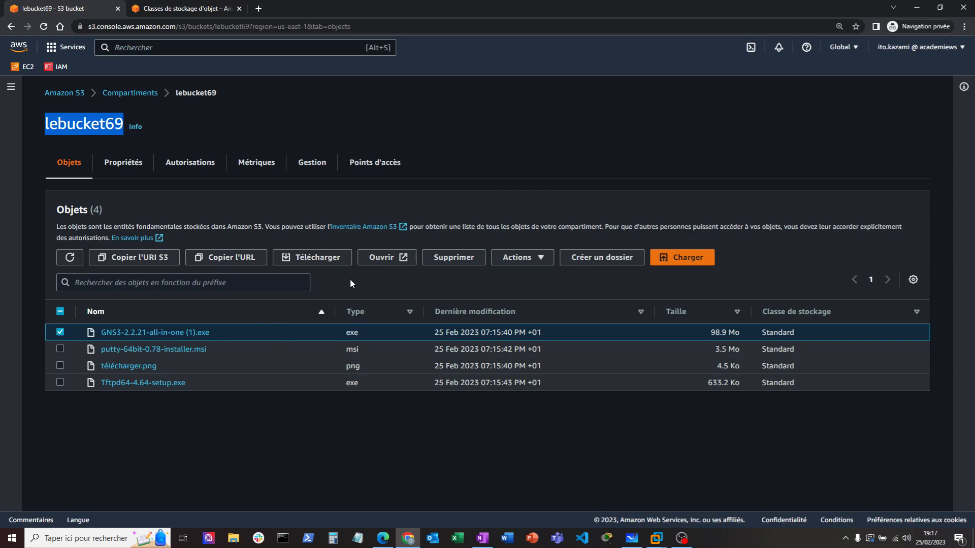
click(327, 260)
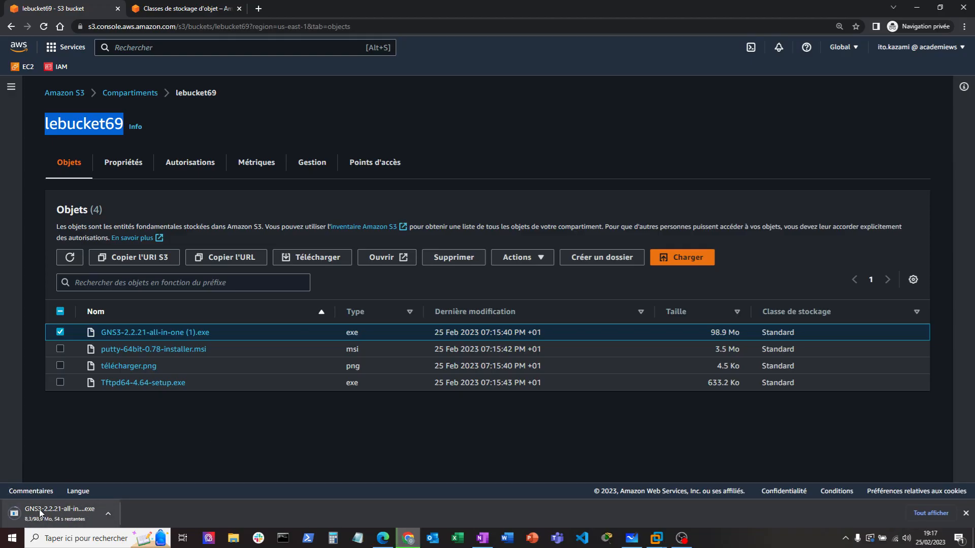
View the properties and permissions of lebucket69.
click(125, 165)
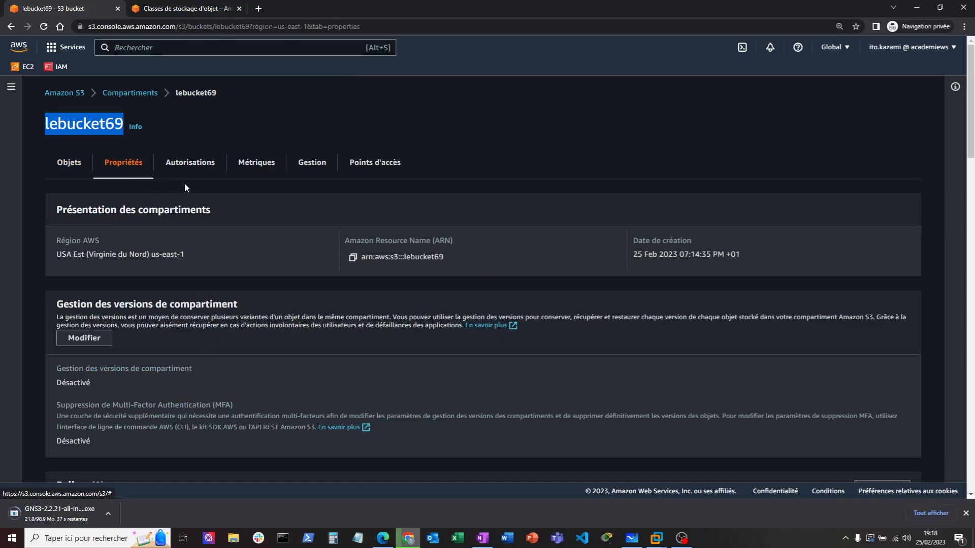
click(192, 163)
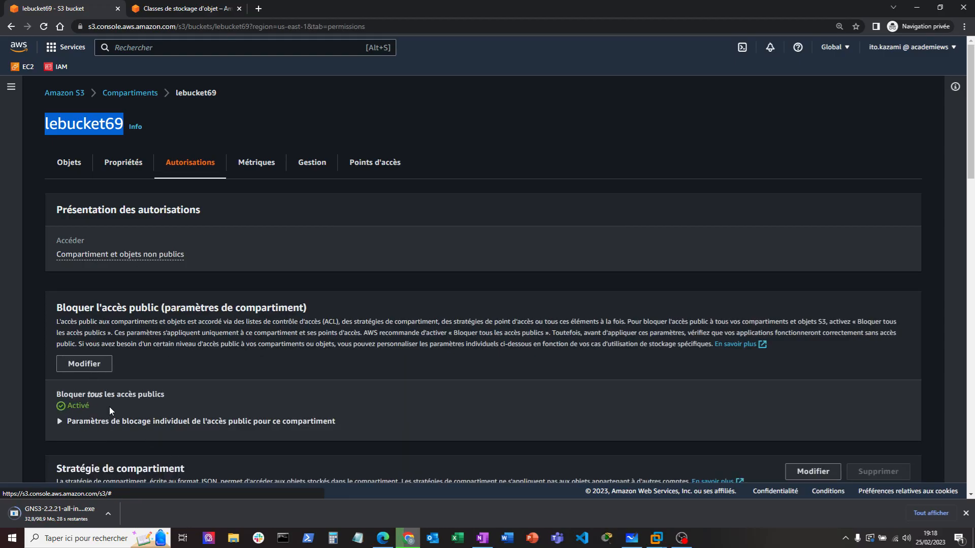
Check the public access block status of lebucket69 and return to its object list.
drag(108, 405, 62, 401)
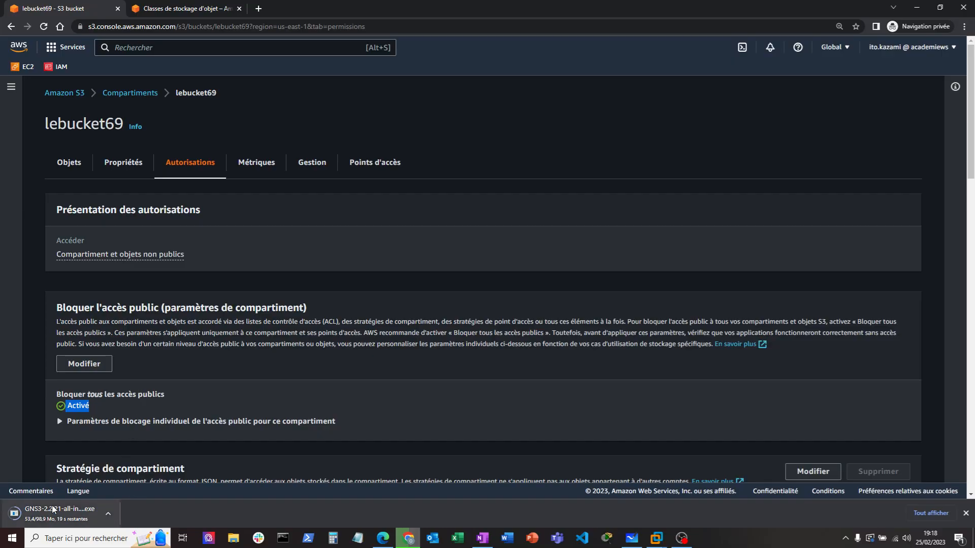
click(70, 169)
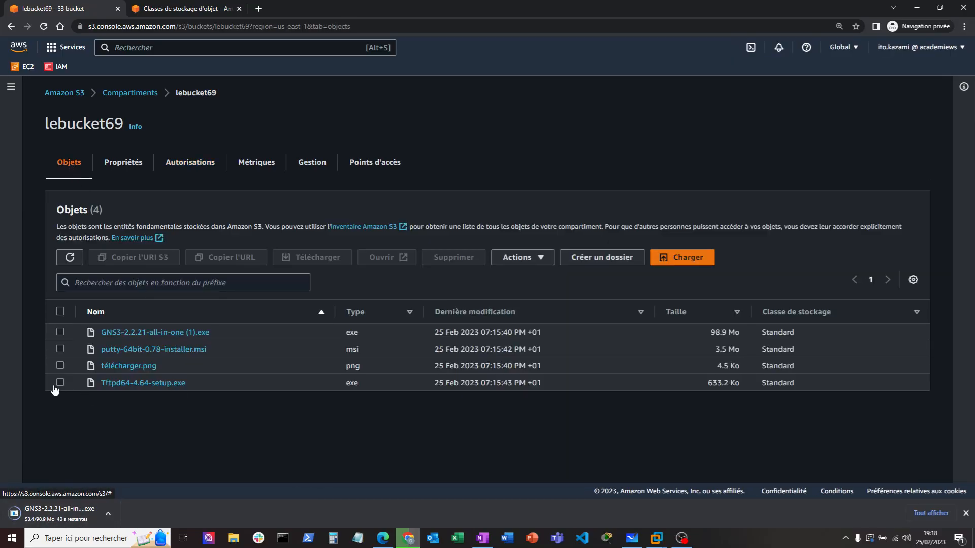
click(60, 382)
click(59, 349)
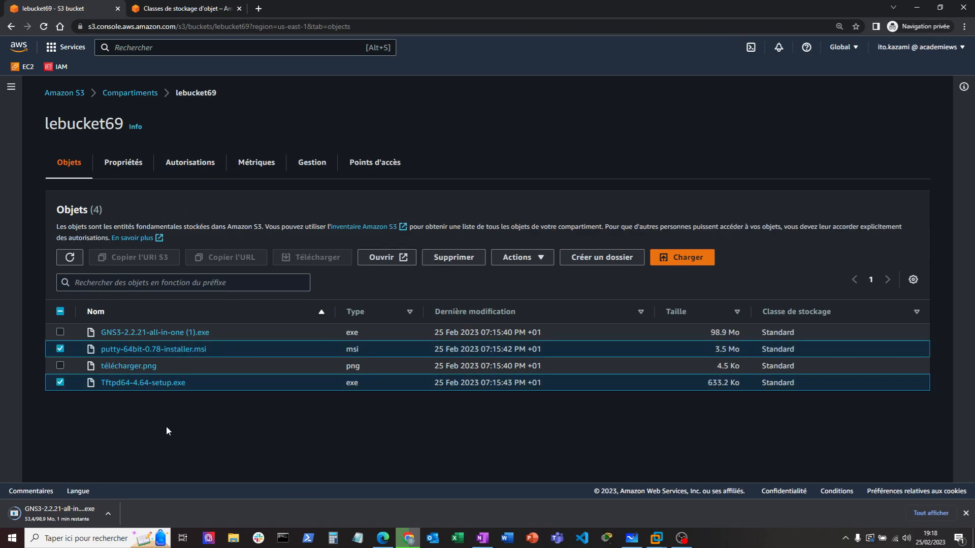
click(60, 349)
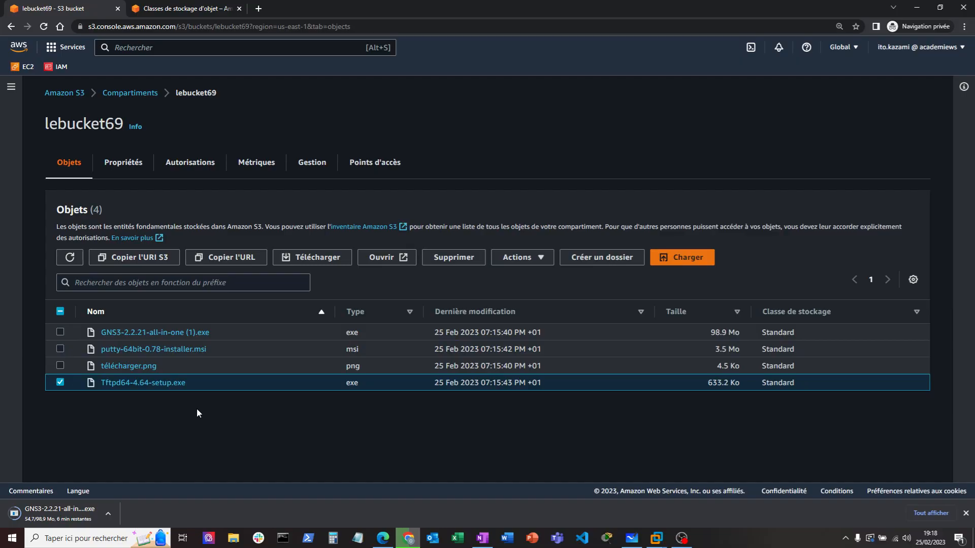
Create a folder named TEST in lebucket69, keeping encryption with Amazon S3 managed keys (SSE-S3).
click(592, 258)
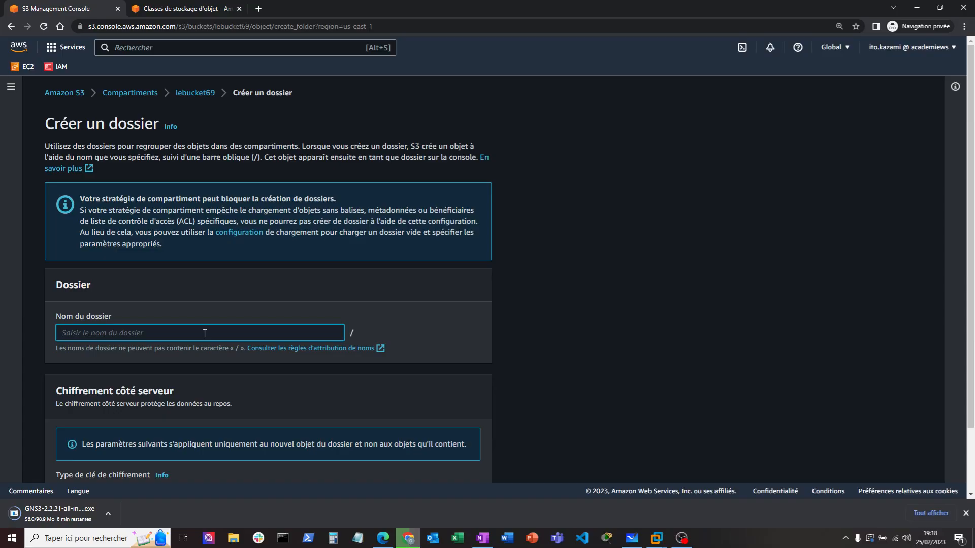
text(TEST)
click(444, 328)
scroll(364, 364, down, 2)
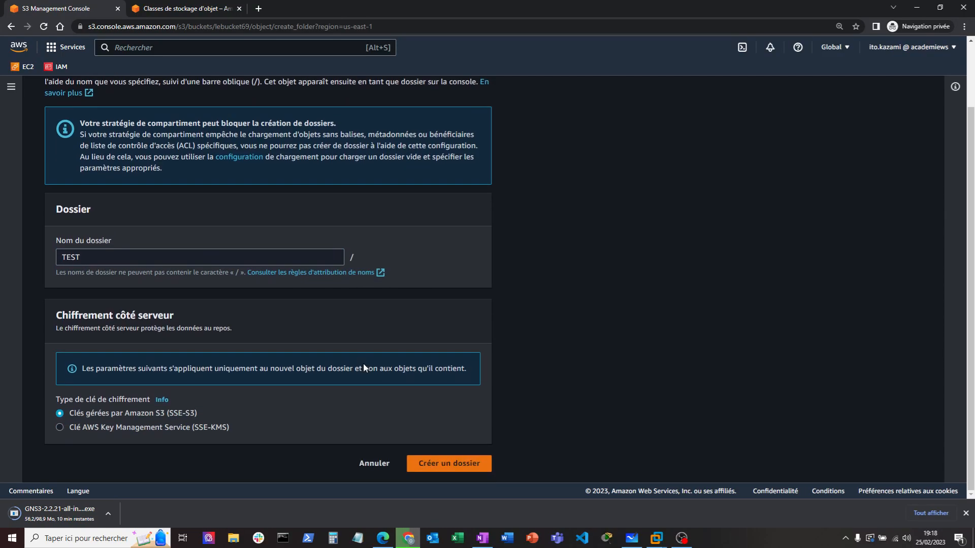
click(456, 464)
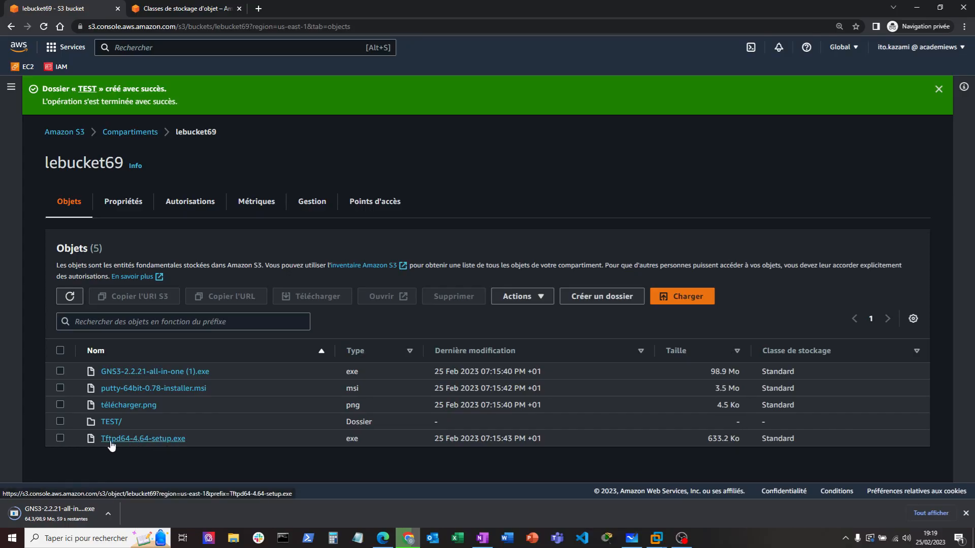
Start moving Tftpd64-4.64-setup.exe and choose the TEST/ folder of lebucket69 as its destination.
click(60, 439)
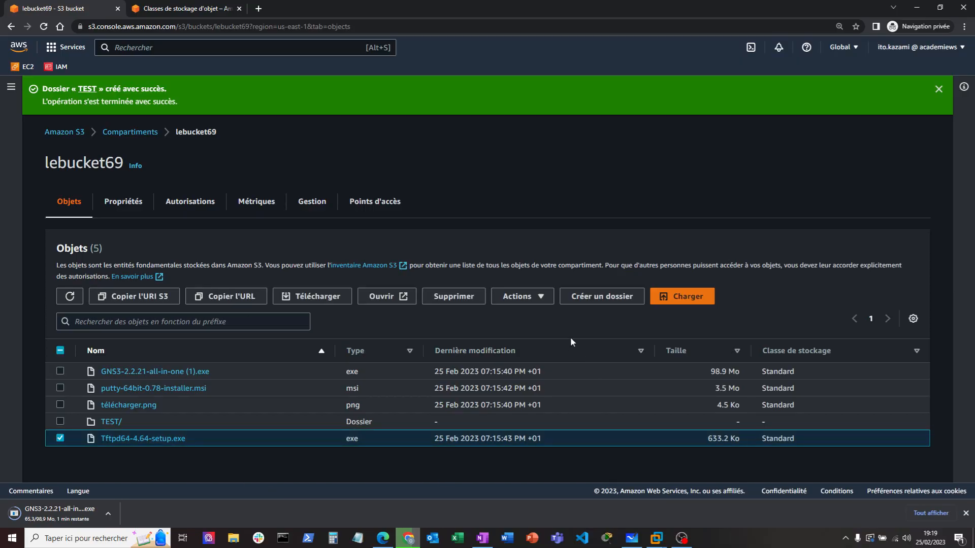
click(539, 299)
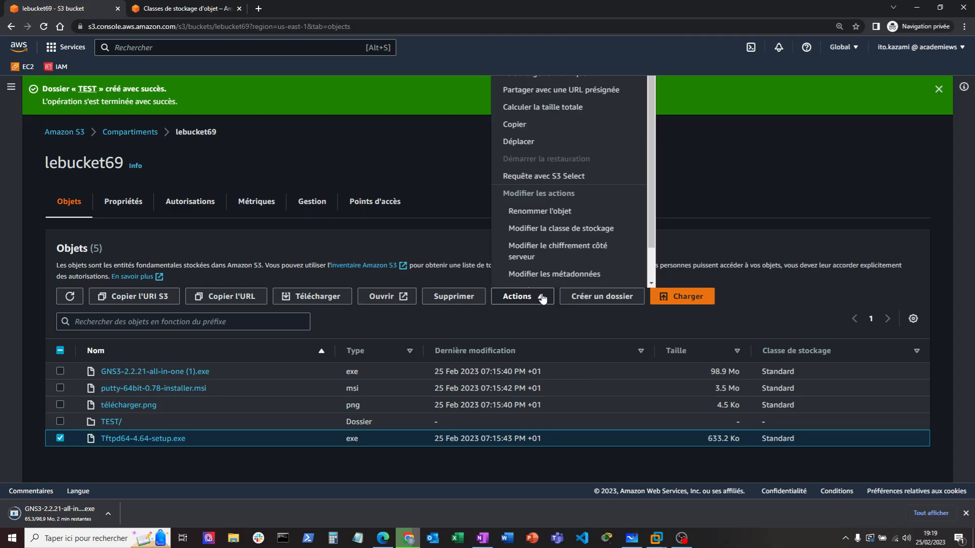
click(569, 146)
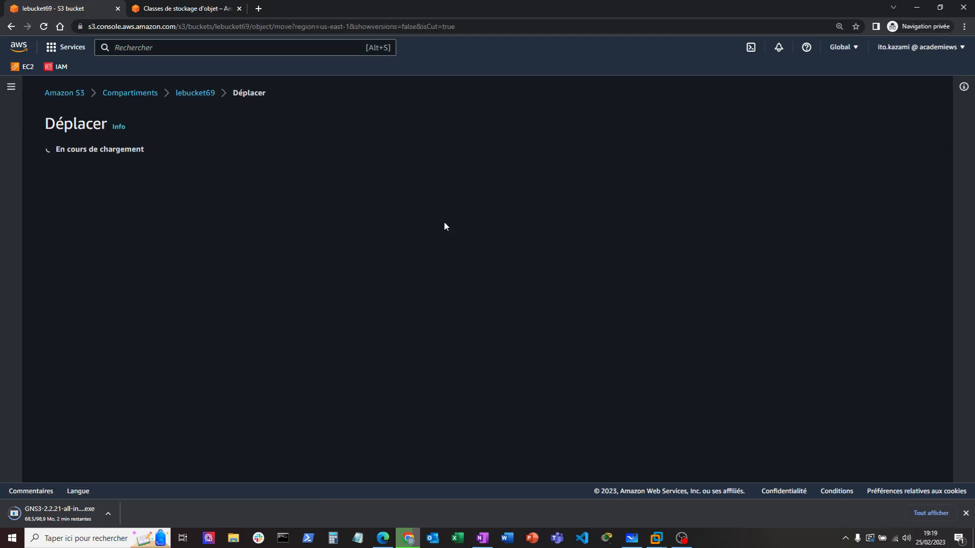
scroll(216, 345, down, 4)
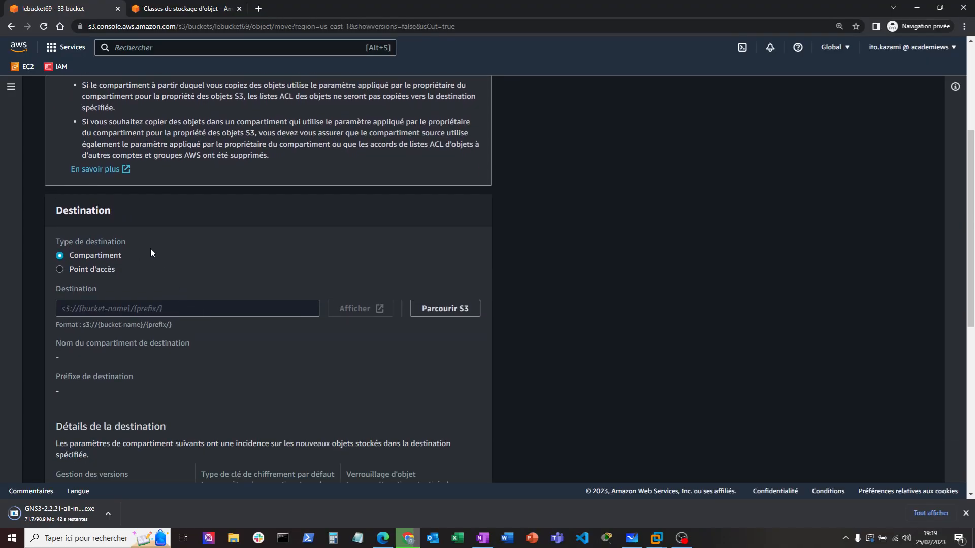
scroll(162, 269, down, 3)
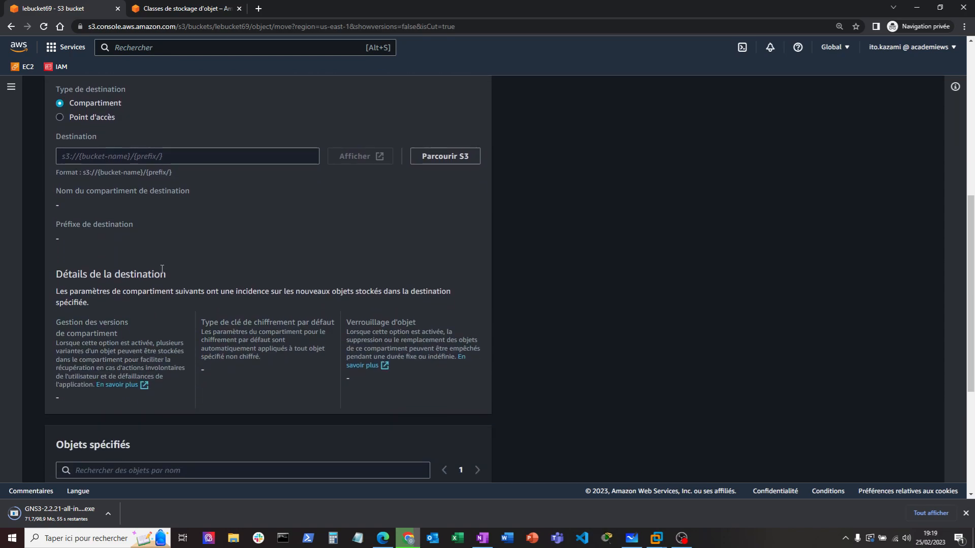
click(455, 158)
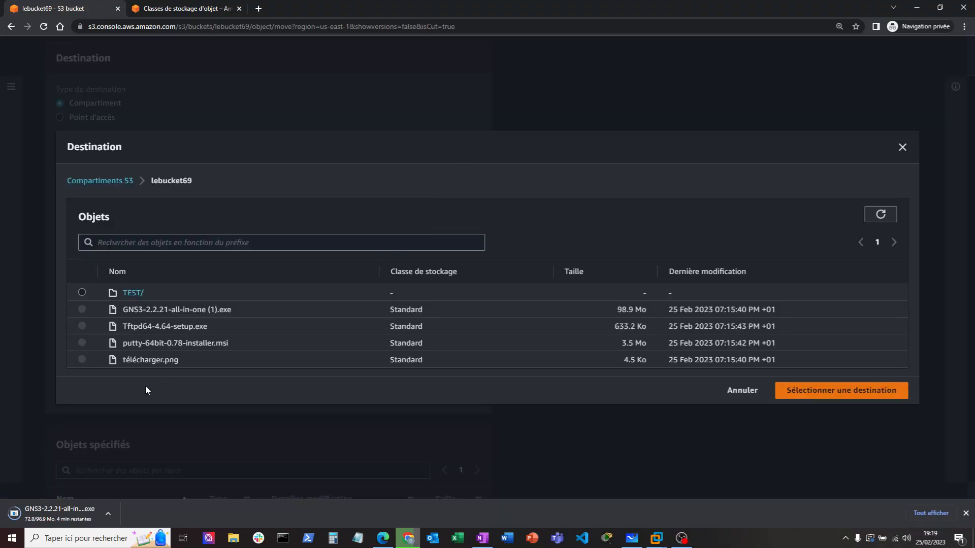
click(132, 293)
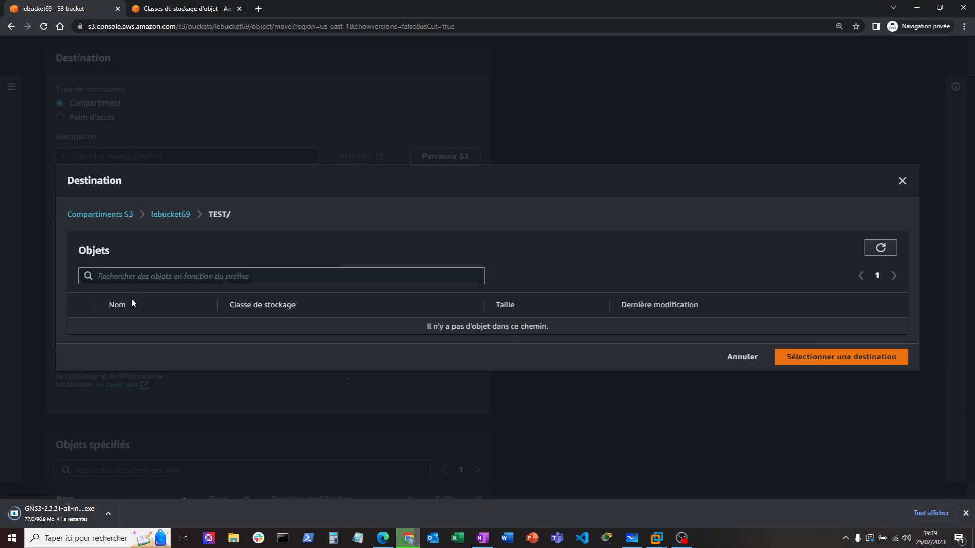
click(814, 357)
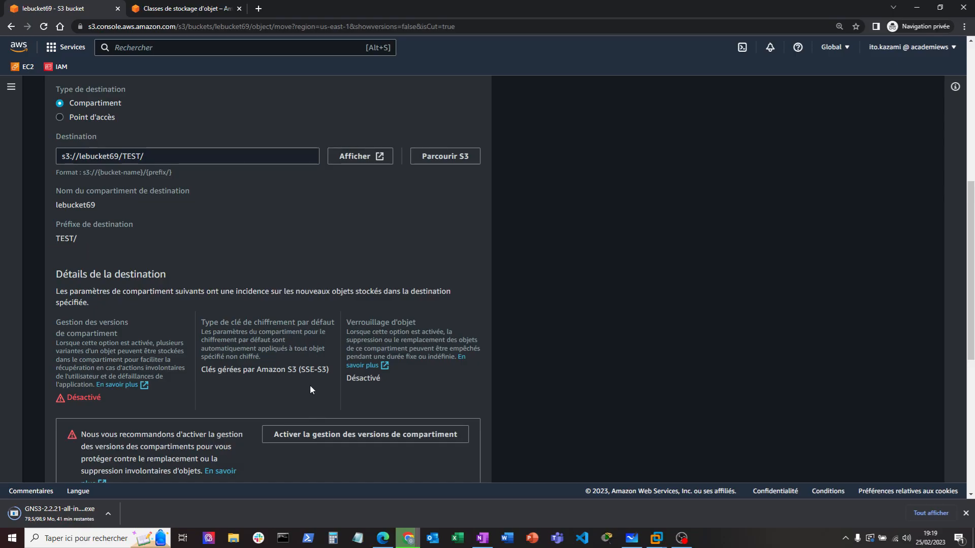
Complete the move of Tftpd64-4.64-setup.exe with its existing checksum functions copied, and open the TEST/ folder.
scroll(231, 370, down, 5)
scroll(230, 369, down, 2)
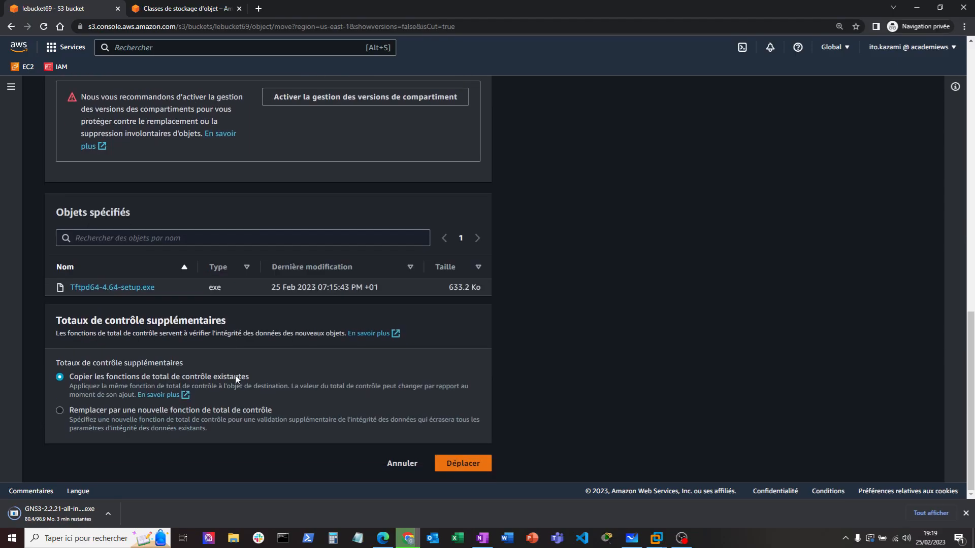
click(461, 465)
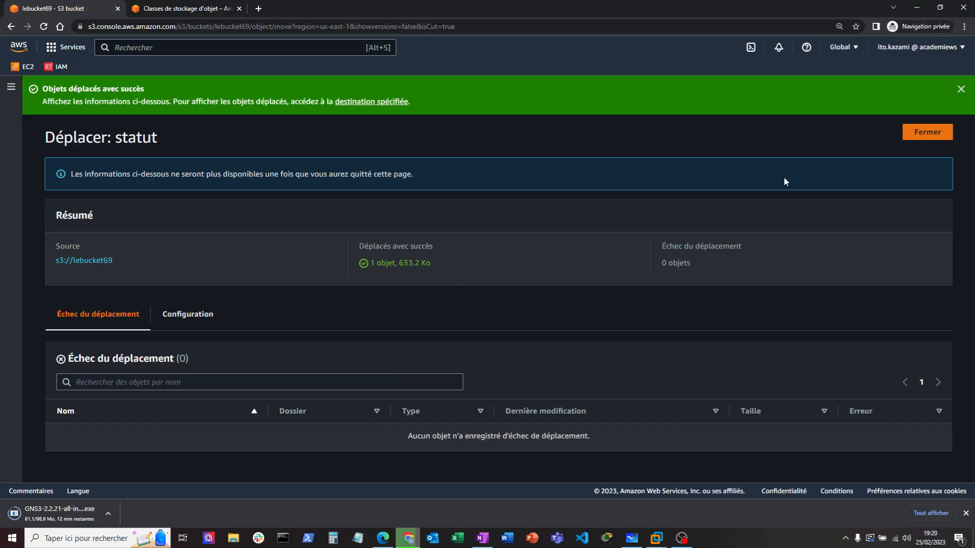
click(929, 134)
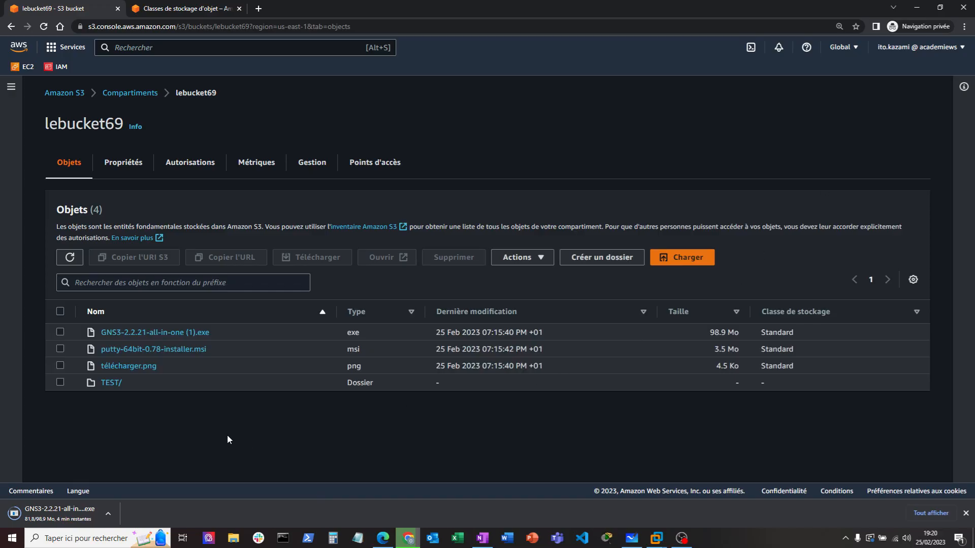
click(111, 384)
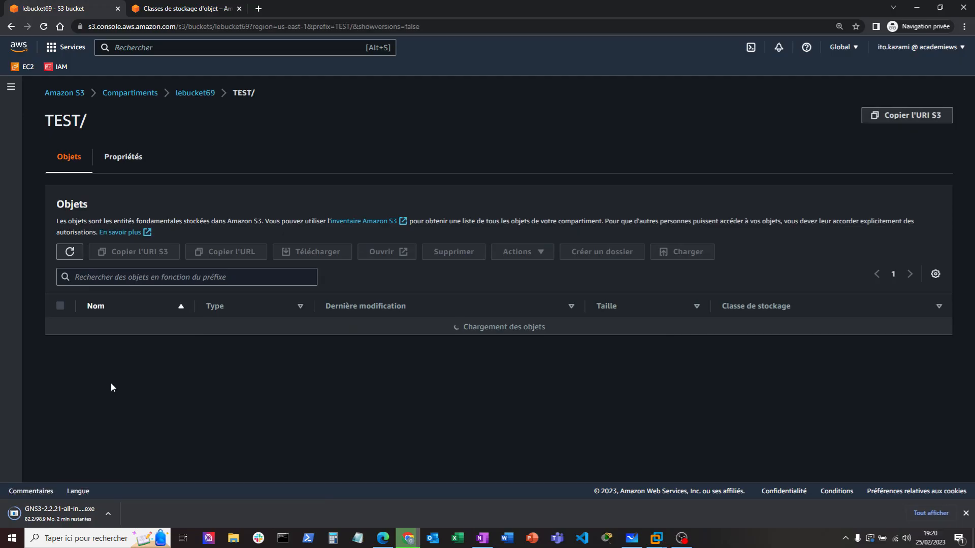